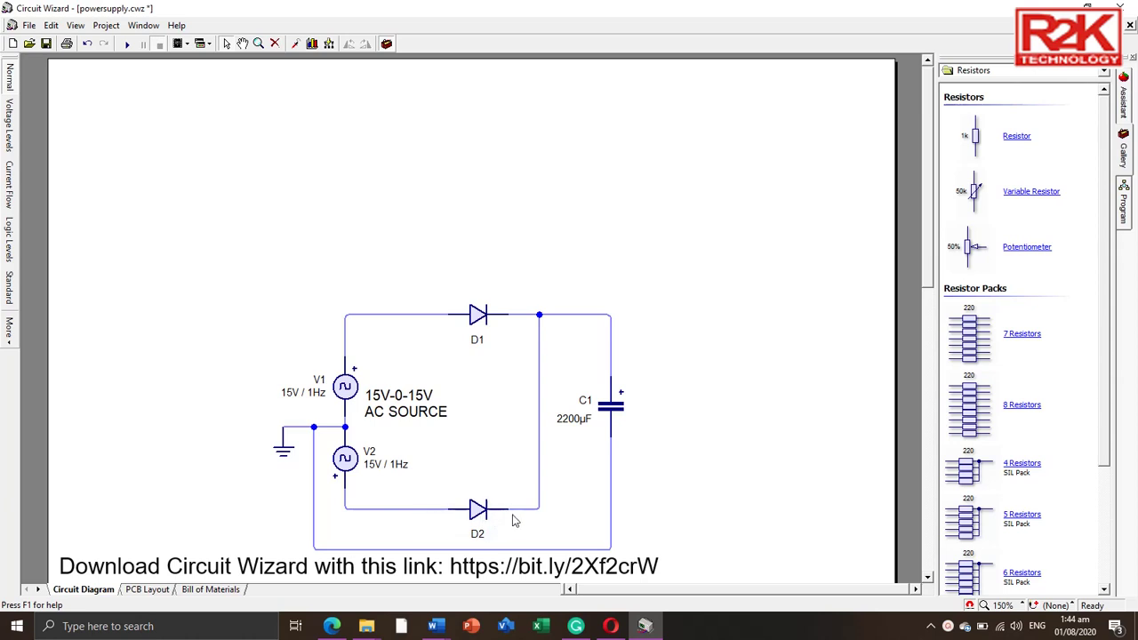
# Step: Place a digital multimeter from the Virtual Instruments category beside capacitor C1
pyautogui.click(538, 316)
pyautogui.click(1104, 74)
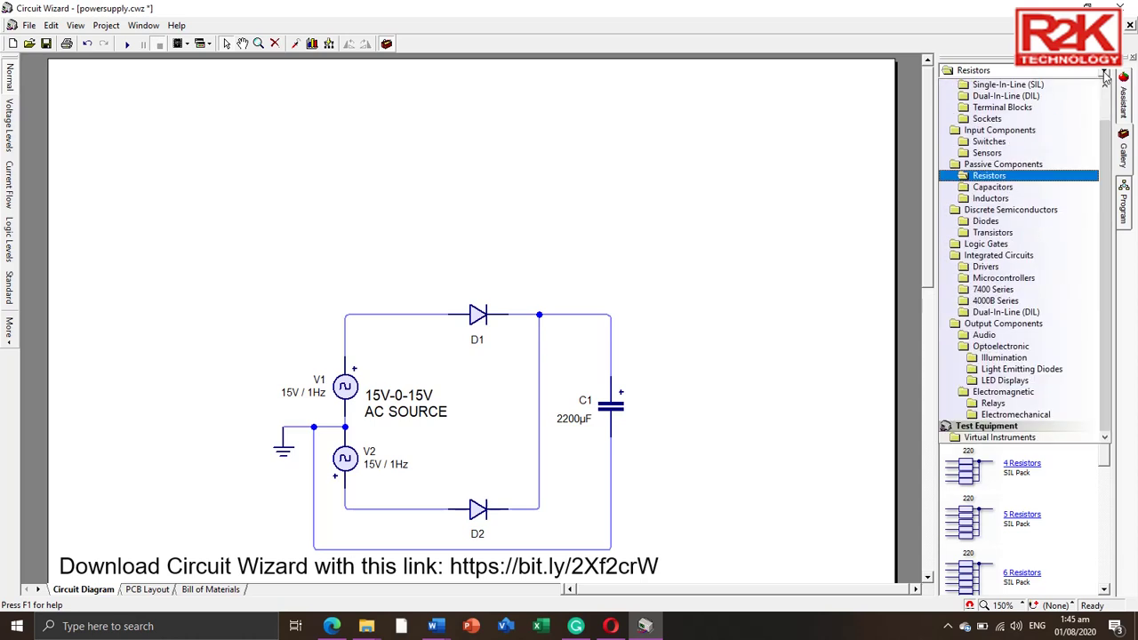
pyautogui.click(977, 438)
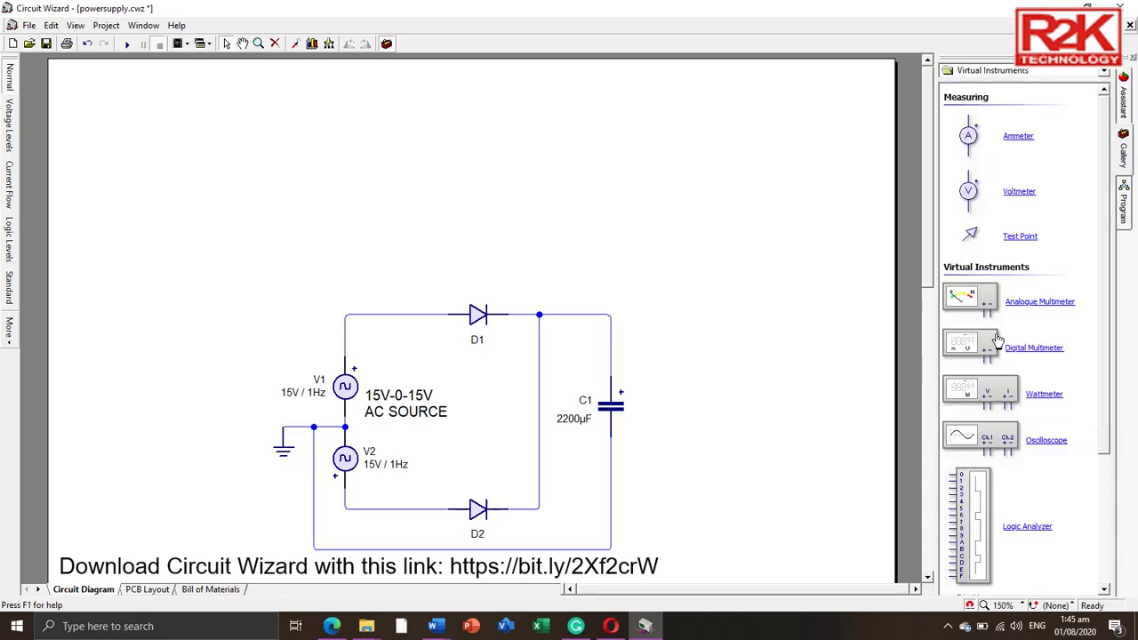
pyautogui.moveTo(989, 346)
pyautogui.mouseDown()
pyautogui.moveTo(702, 332)
pyautogui.moveTo(762, 336)
pyautogui.moveTo(759, 363)
pyautogui.mouseUp()
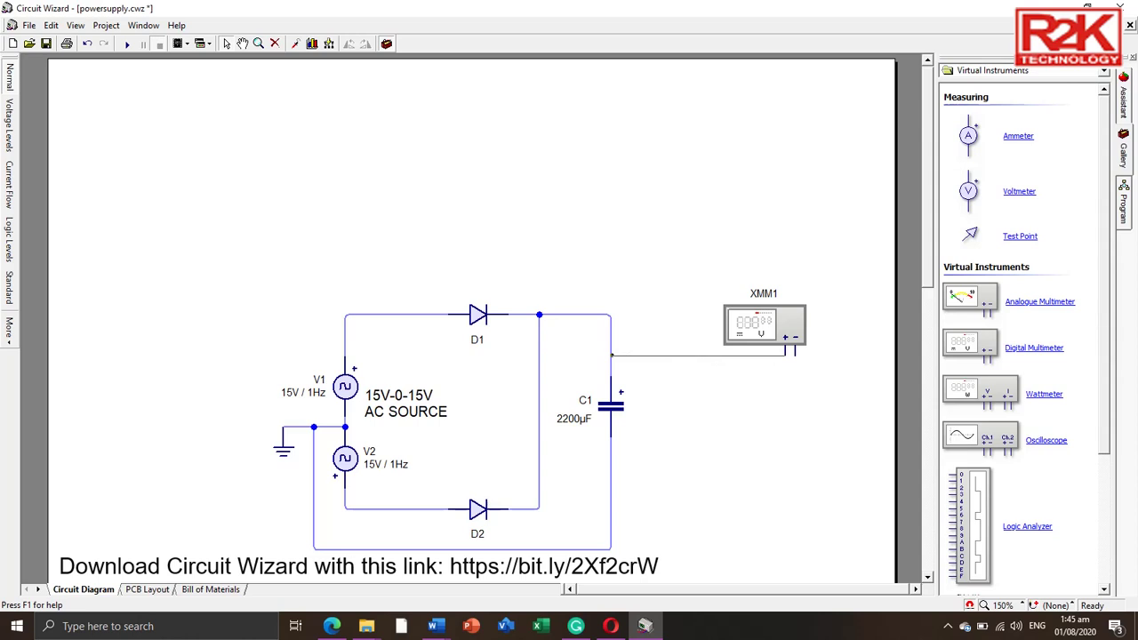
# Step: Wire the multimeter's positive and negative terminals across capacitor C1, and test the voltage reading with a short simulation run
pyautogui.moveTo(612, 355); pyautogui.dragTo(611, 355)
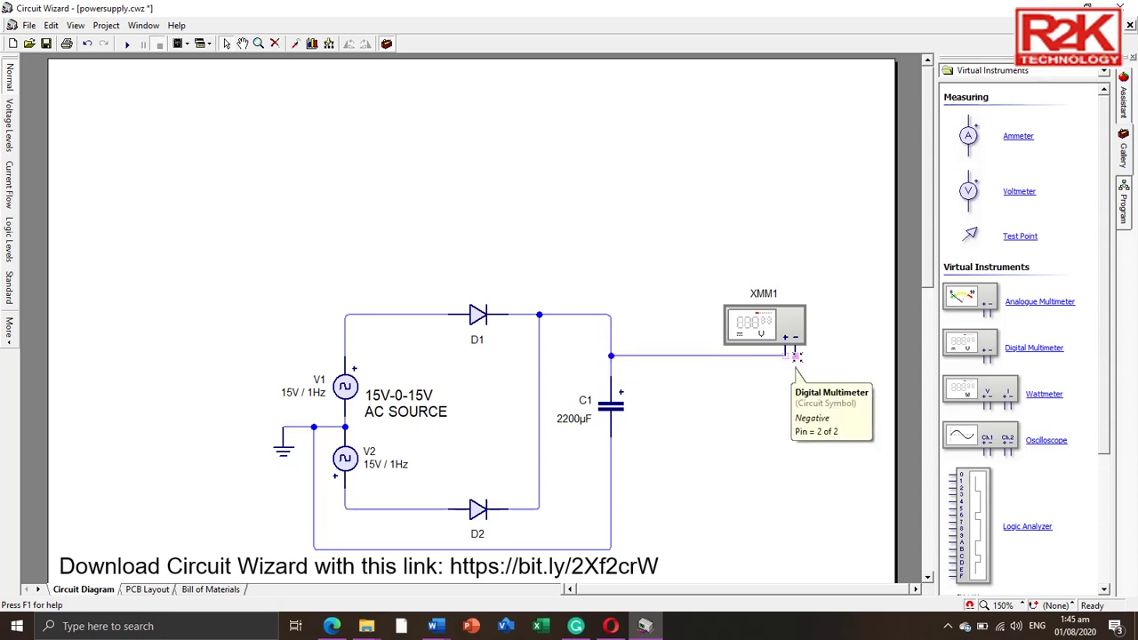
pyautogui.moveTo(796, 356); pyautogui.dragTo(762, 542)
pyautogui.moveTo(650, 543); pyautogui.dragTo(619, 544)
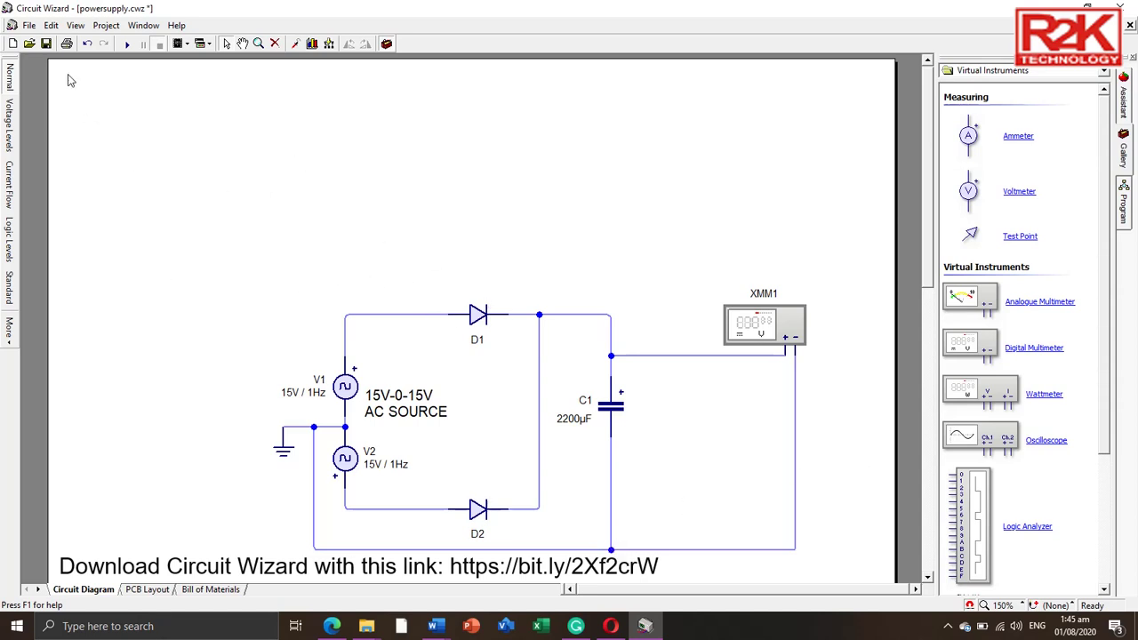
pyautogui.click(128, 46)
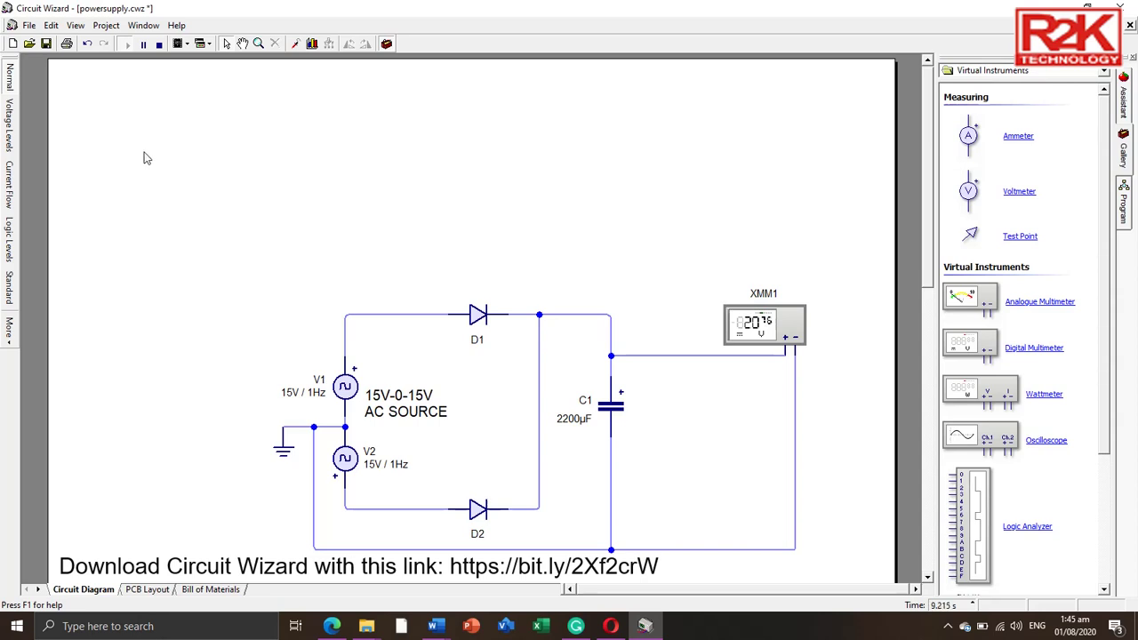
pyautogui.click(158, 46)
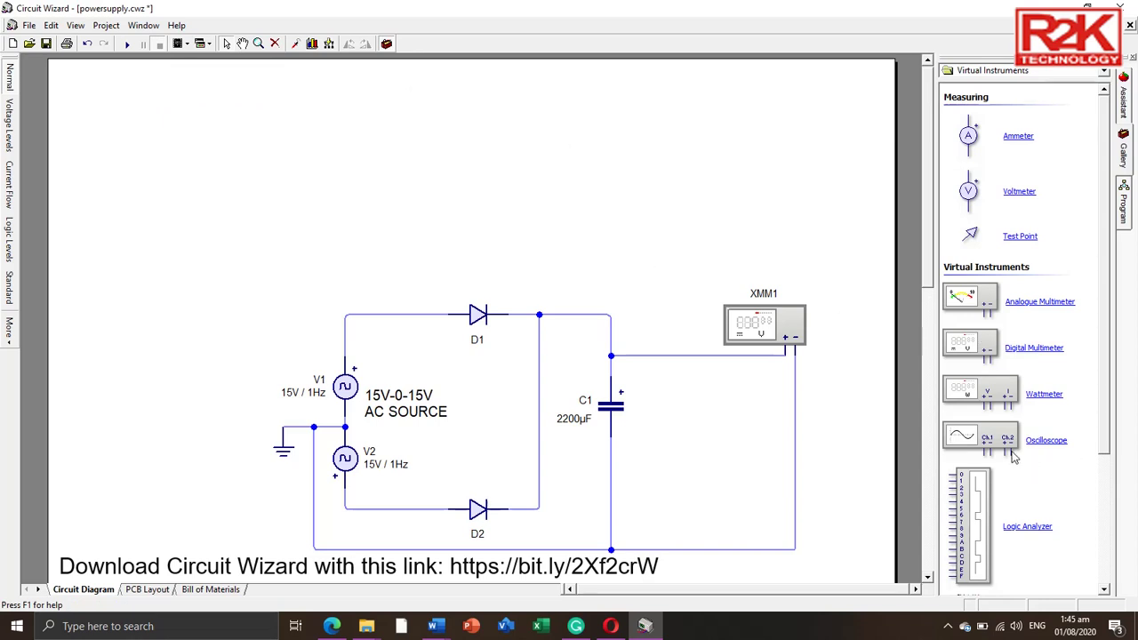
# Step: Place two oscilloscopes side by side above the rectifier circuit
pyautogui.moveTo(989, 437); pyautogui.dragTo(327, 117)
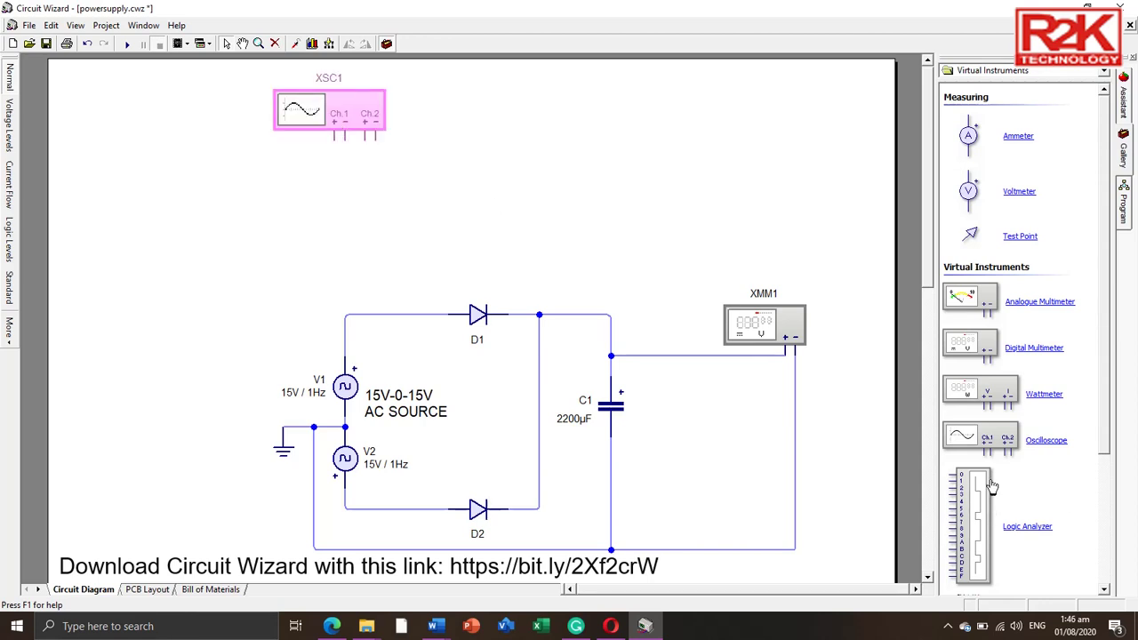
pyautogui.moveTo(988, 437); pyautogui.dragTo(561, 118)
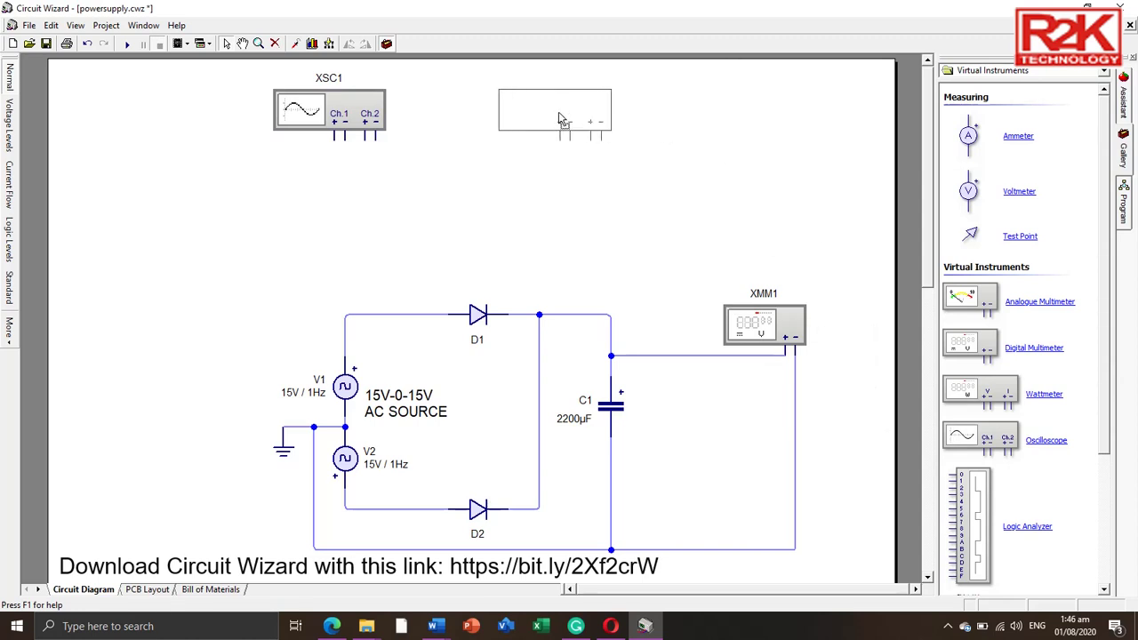
pyautogui.moveTo(561, 118); pyautogui.dragTo(574, 120)
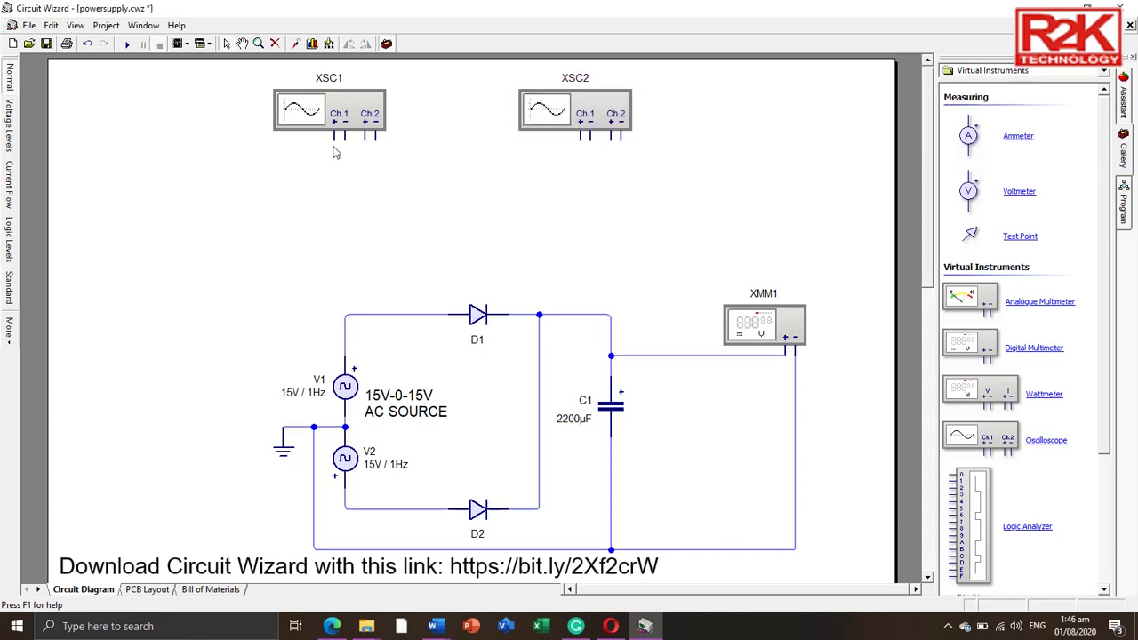
# Step: Wire channel 1 of oscilloscope XSC1 across the input, positive to the V1–D1 line and negative to the ground line
pyautogui.moveTo(334, 135); pyautogui.dragTo(345, 315)
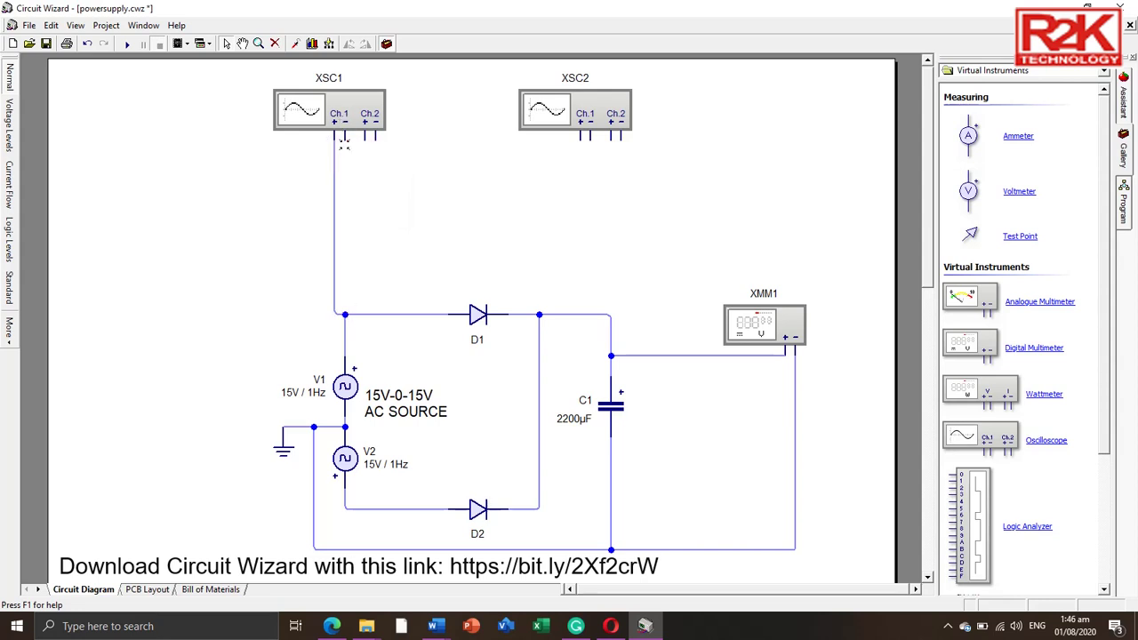
pyautogui.moveTo(344, 142); pyautogui.dragTo(344, 240)
pyautogui.moveTo(291, 357); pyautogui.dragTo(304, 427)
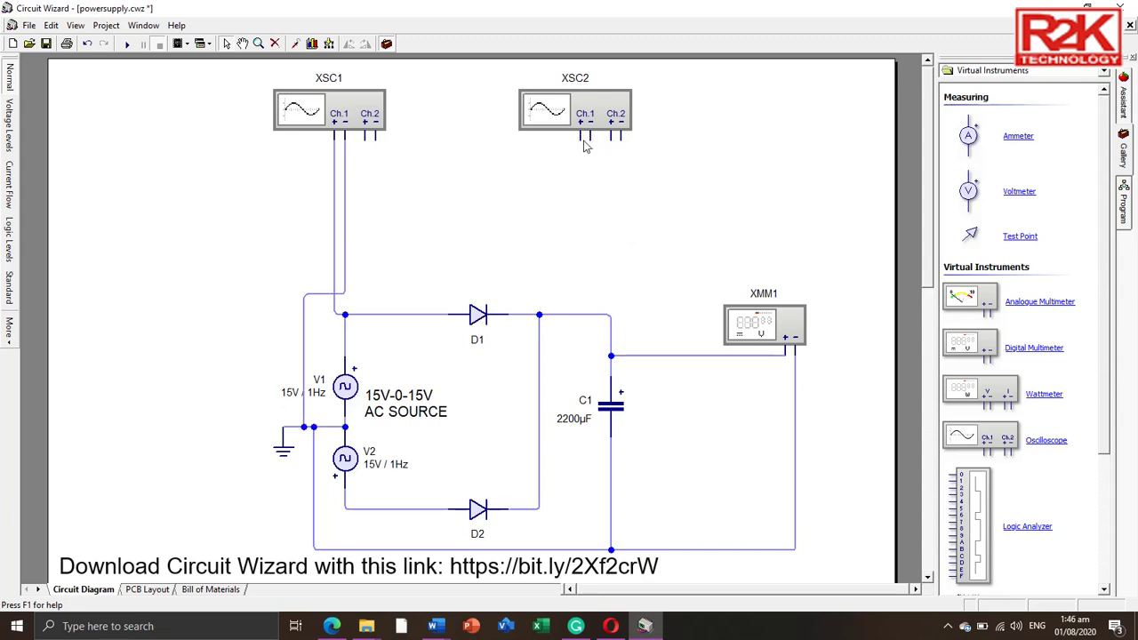
# Step: Wire channel 1 of oscilloscope XSC2 across the output, positive to the rectifier output line and negative to the return line
pyautogui.moveTo(581, 136); pyautogui.dragTo(577, 202)
pyautogui.moveTo(580, 315); pyautogui.dragTo(580, 314)
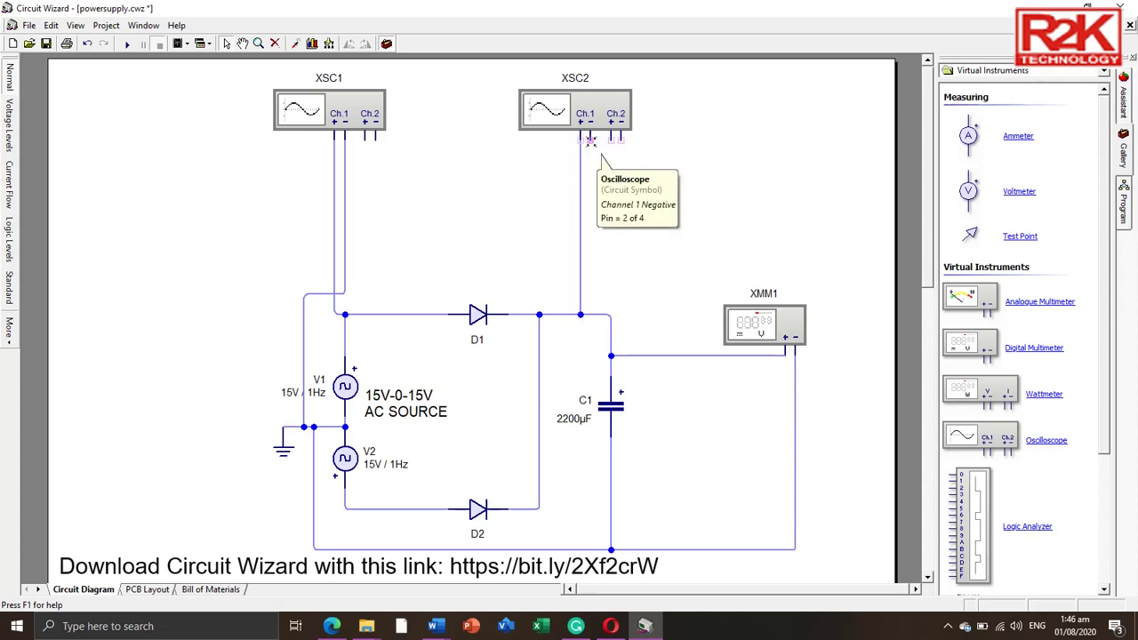
pyautogui.moveTo(583, 235); pyautogui.dragTo(580, 512)
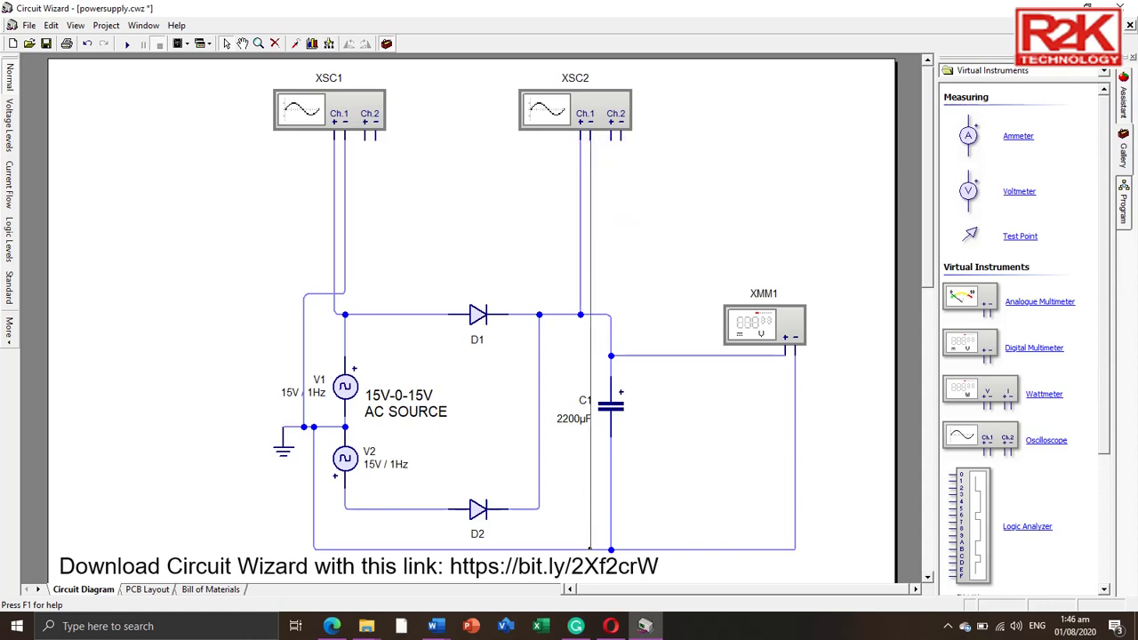
pyautogui.moveTo(590, 550); pyautogui.dragTo(590, 549)
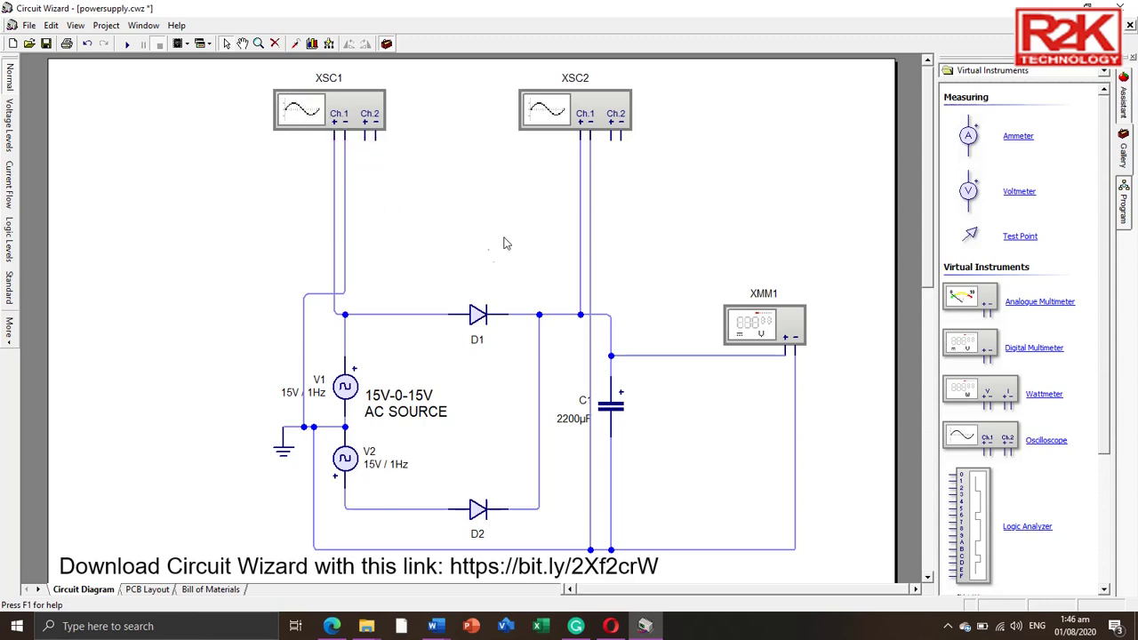
# Step: Add a graph for oscilloscope XSC1 between the oscilloscopes and diode D1, and widen it on both sides
pyautogui.click(309, 121)
pyautogui.rightClick(303, 112)
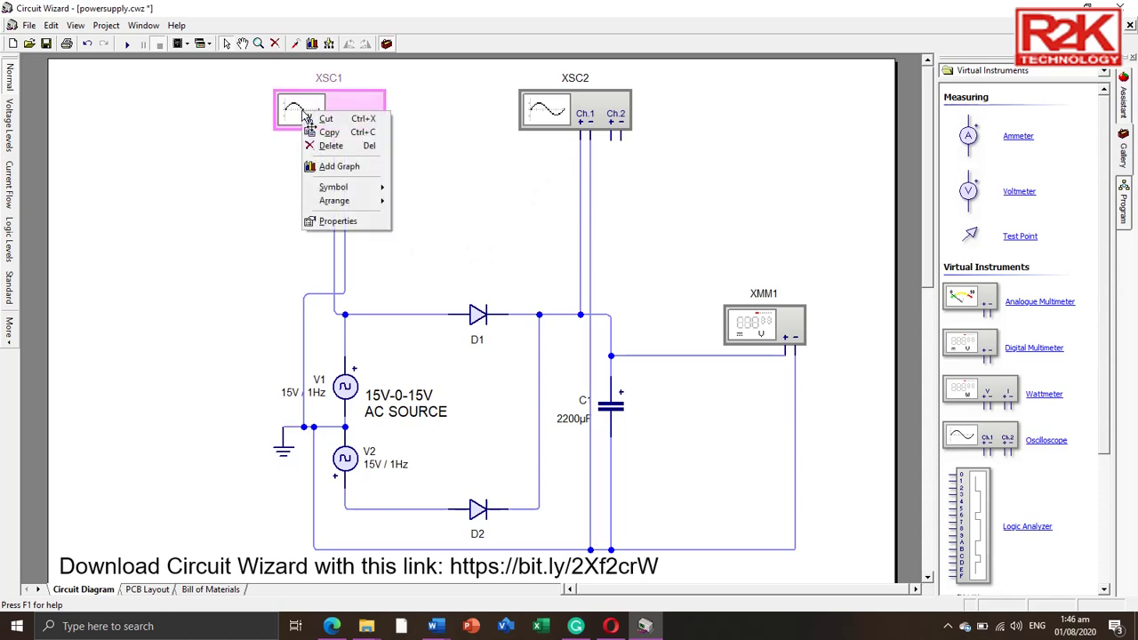
pyautogui.click(341, 168)
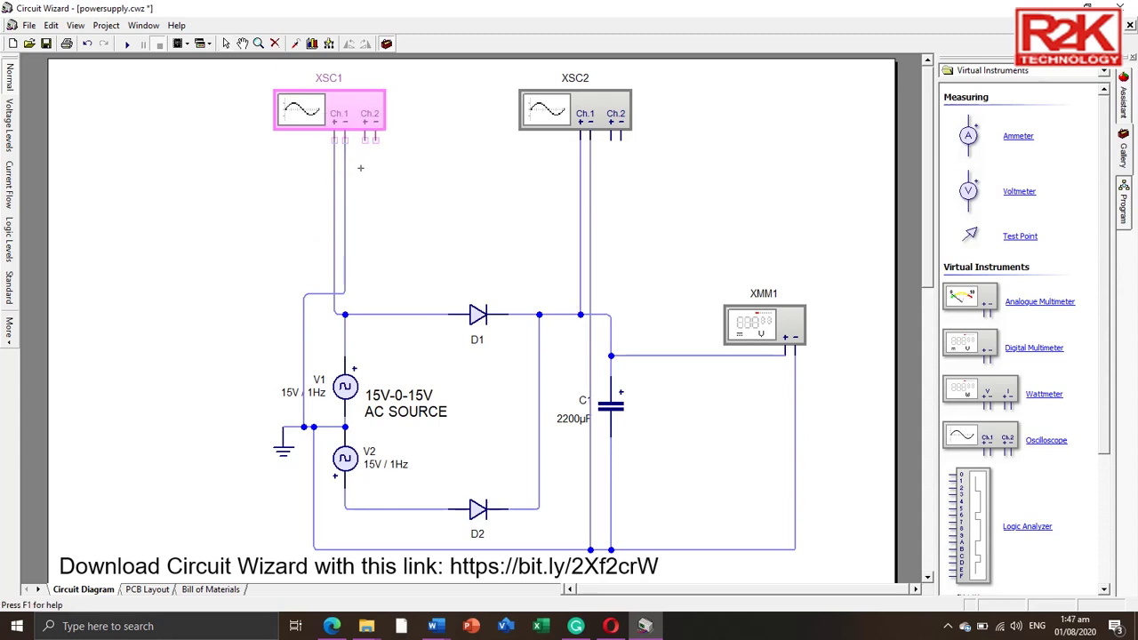
pyautogui.moveTo(359, 164); pyautogui.dragTo(561, 283)
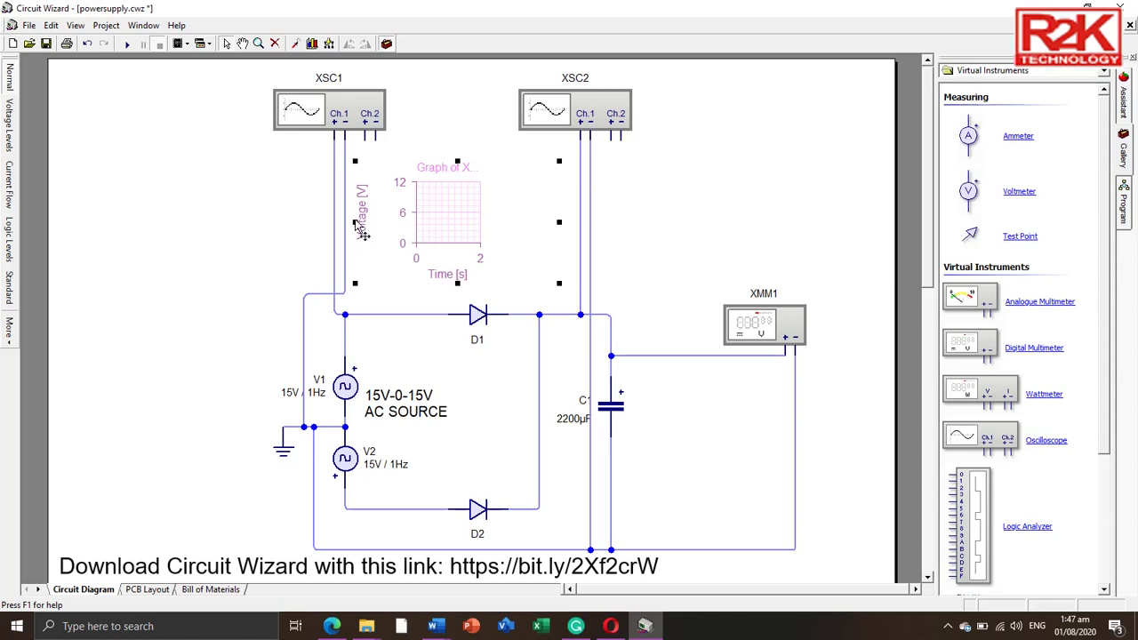
pyautogui.moveTo(356, 220); pyautogui.dragTo(325, 220)
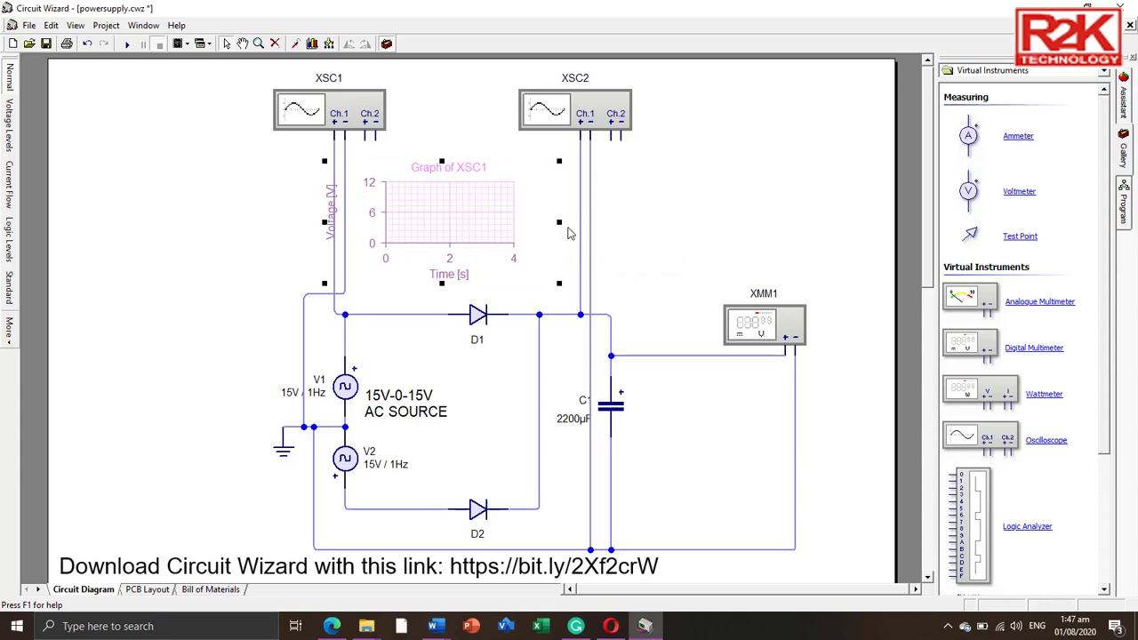
pyautogui.moveTo(559, 222); pyautogui.dragTo(570, 222)
# Step: Add a graph for oscilloscope XSC2 above the multimeter and stretch it to the height of the XSC1 graph
pyautogui.click(557, 116)
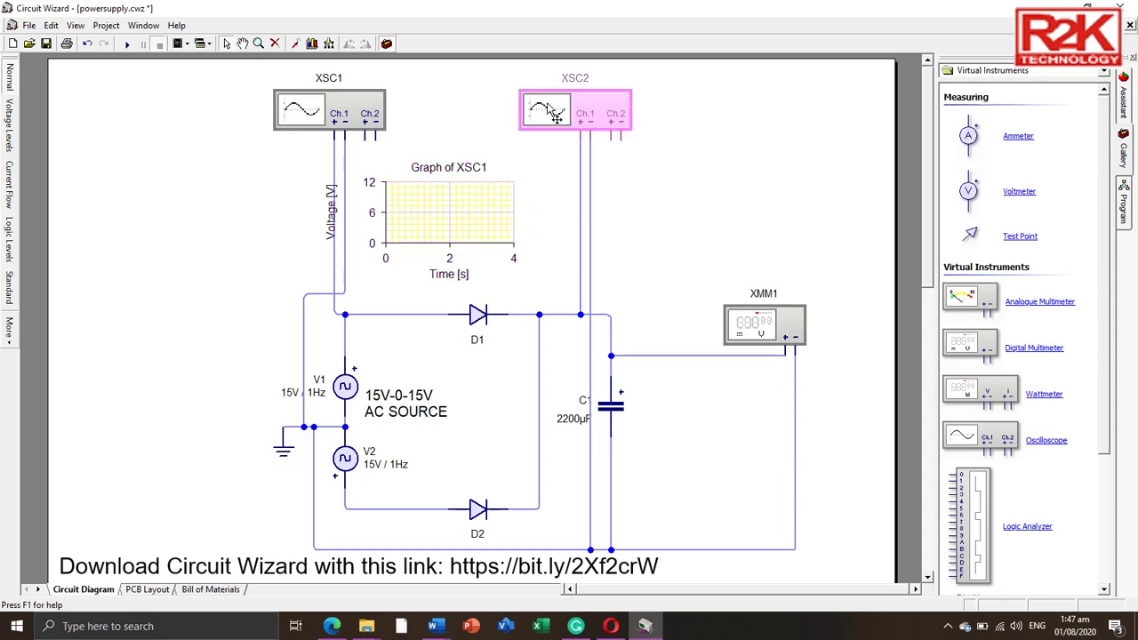
pyautogui.rightClick(551, 109)
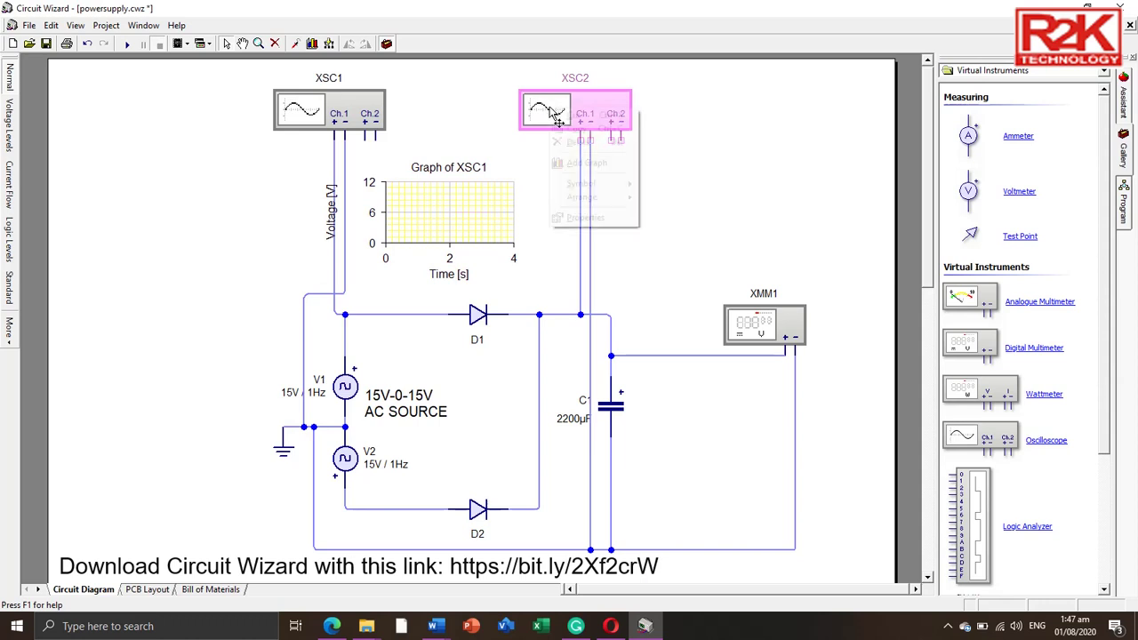
pyautogui.click(574, 163)
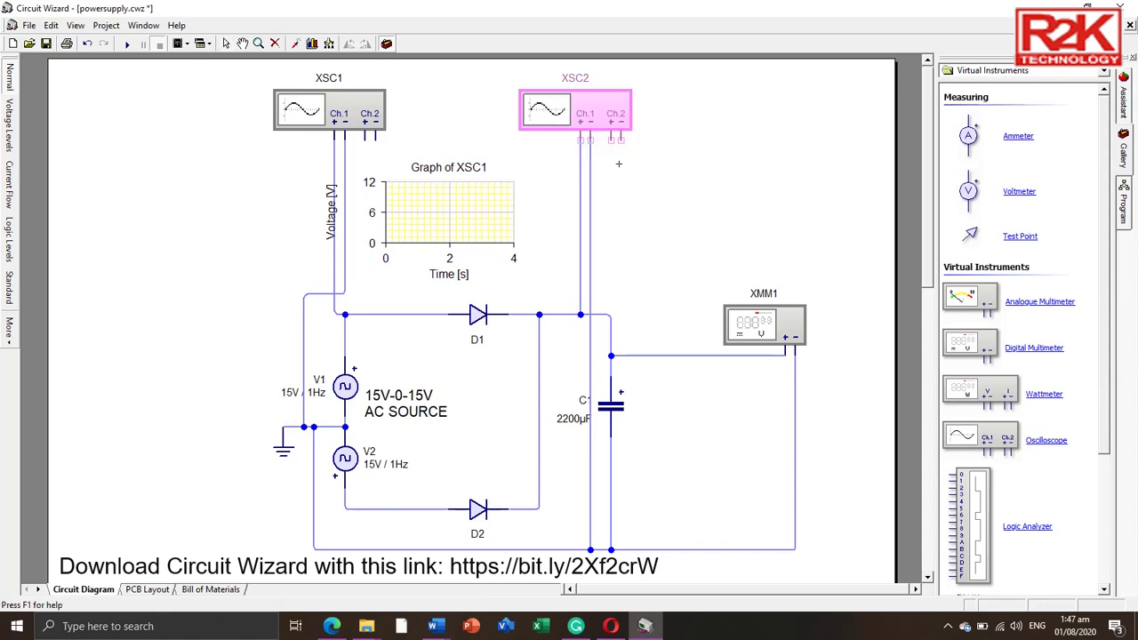
pyautogui.moveTo(619, 164); pyautogui.dragTo(849, 262)
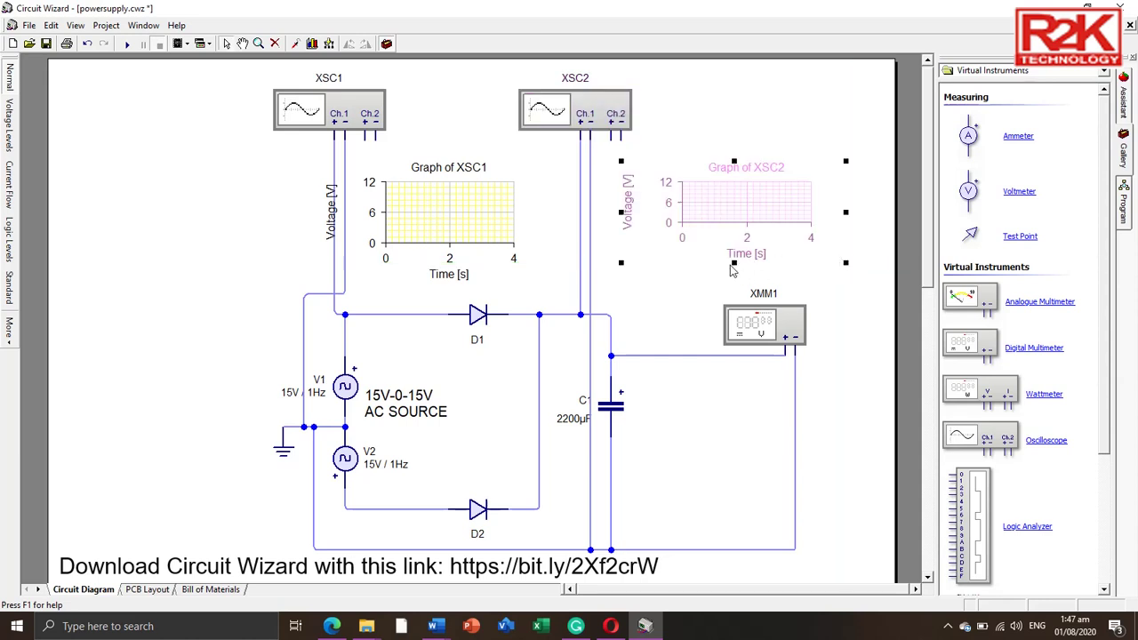
pyautogui.moveTo(734, 263); pyautogui.dragTo(735, 284)
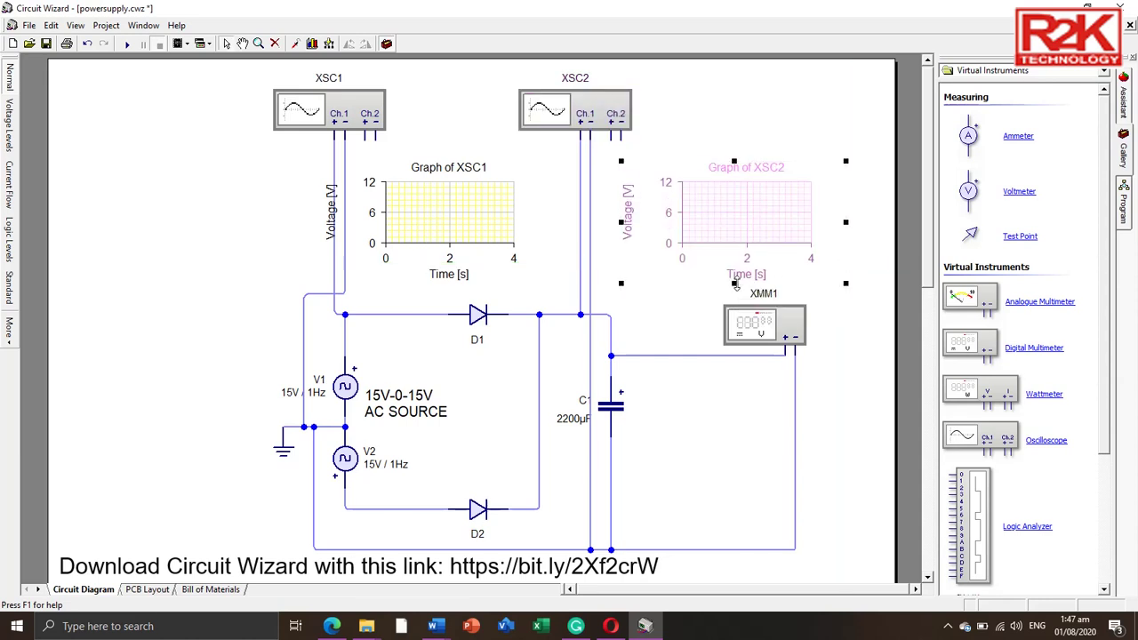
pyautogui.click(660, 304)
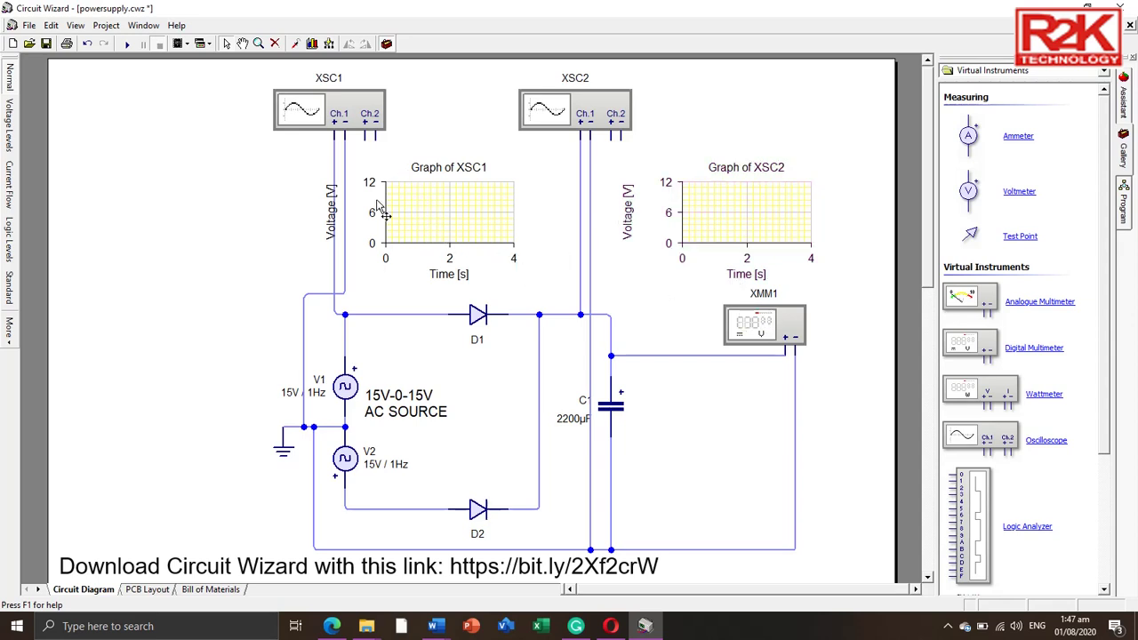
# Step: Caption the XSC1 graph INPUT WAVEFORM and set its voltage range from -25 to 25 V
pyautogui.doubleClick(424, 218)
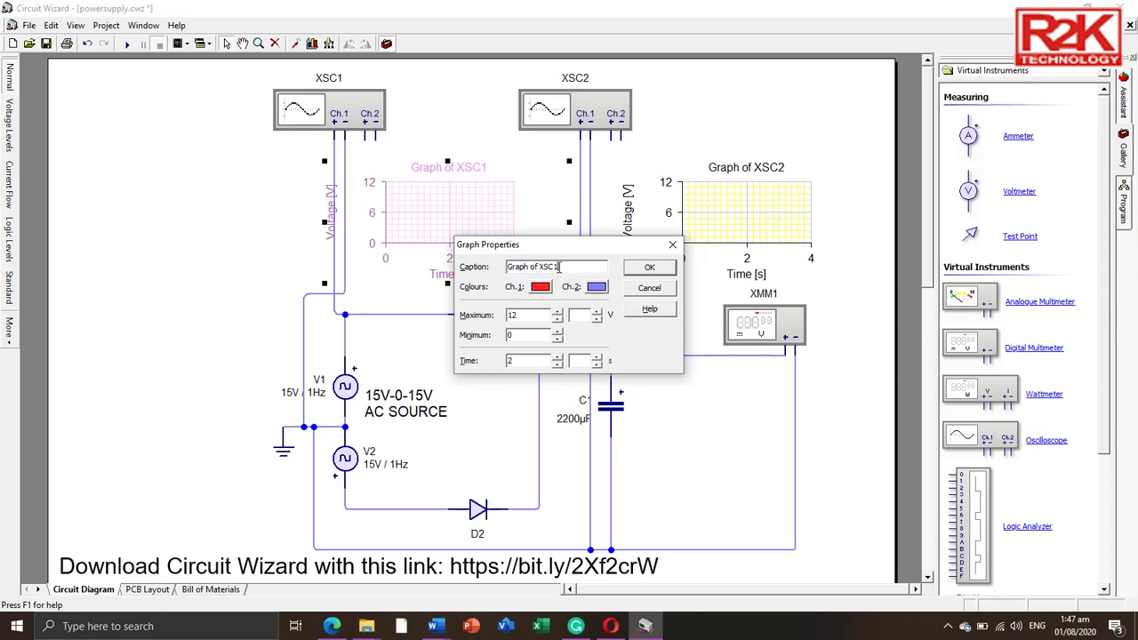
pyautogui.write('in')
pyautogui.write('25')
pyautogui.click(649, 271)
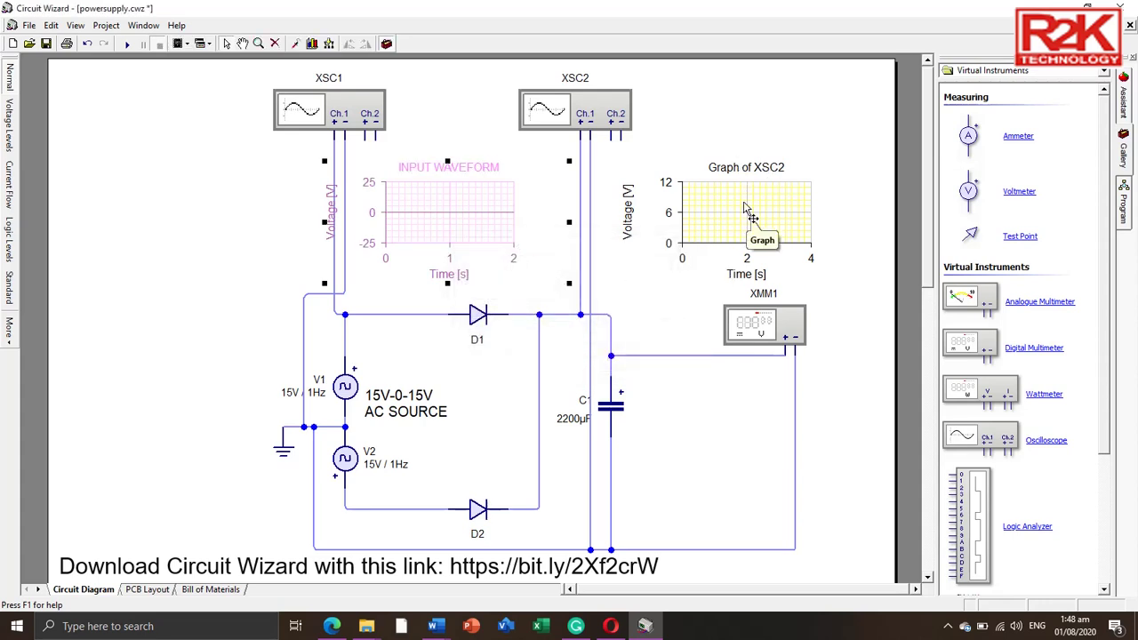
# Step: Caption the XSC2 graph OUTPUT WAVEFORM, colour channel 1 blue, and set its voltage range from -25 to 25 V
pyautogui.doubleClick(744, 209)
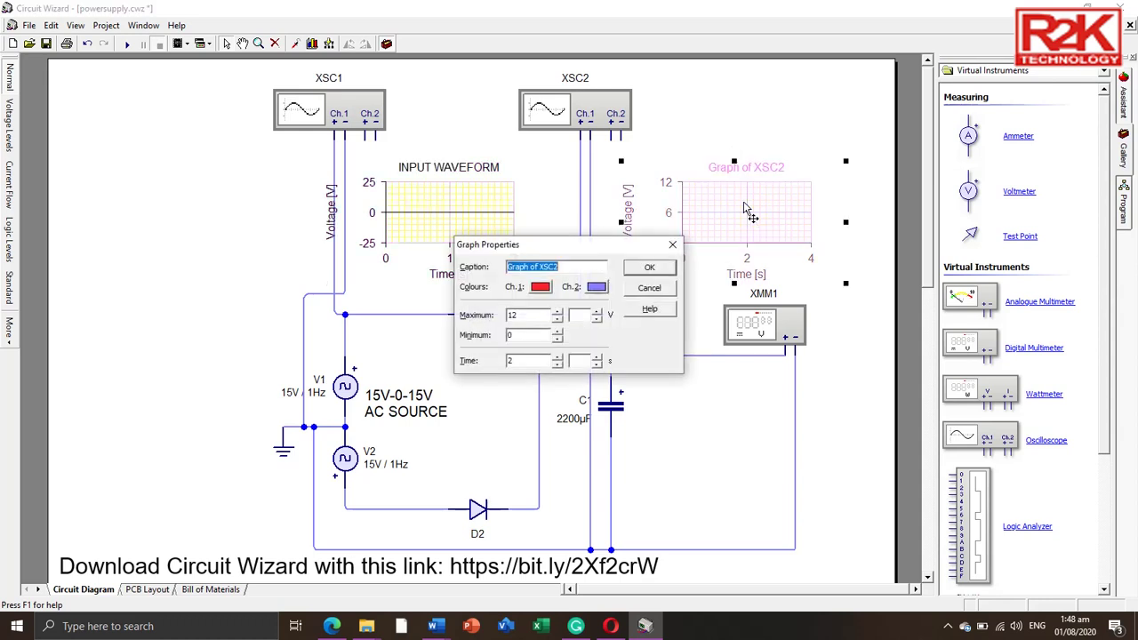
pyautogui.write('OUTPUT WAVEFORM')
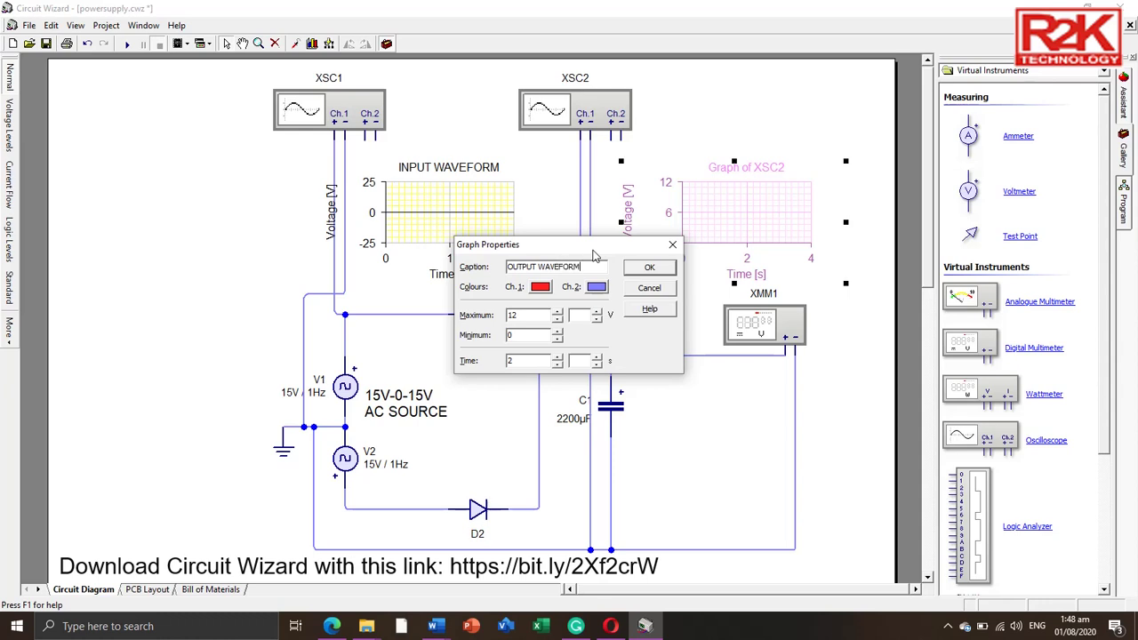
pyautogui.click(544, 287)
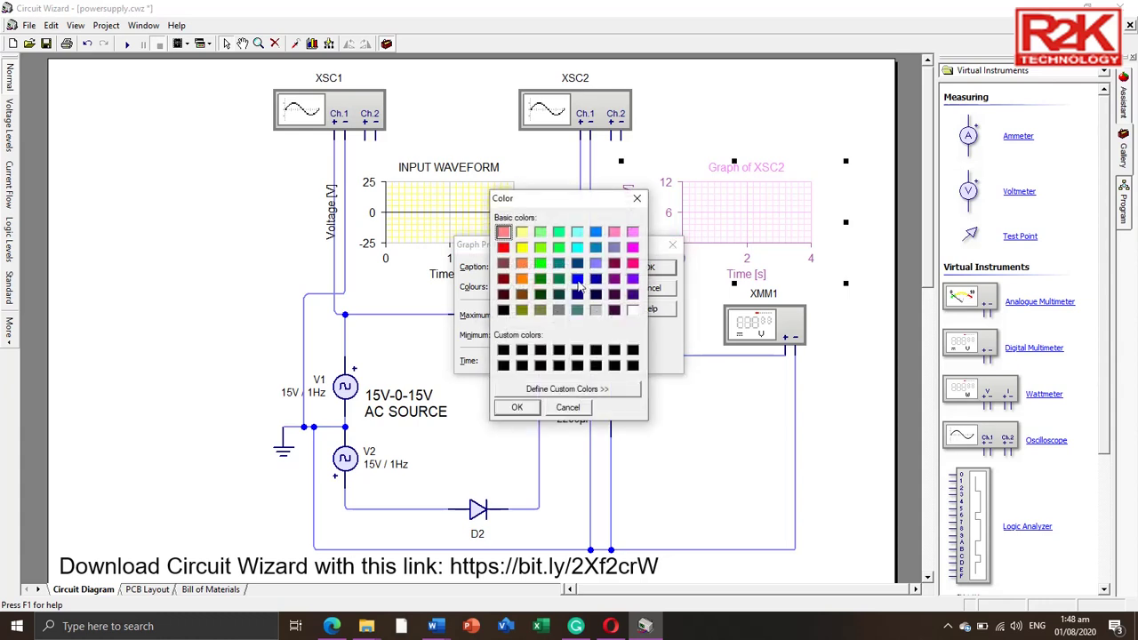
pyautogui.click(577, 279)
pyautogui.click(516, 408)
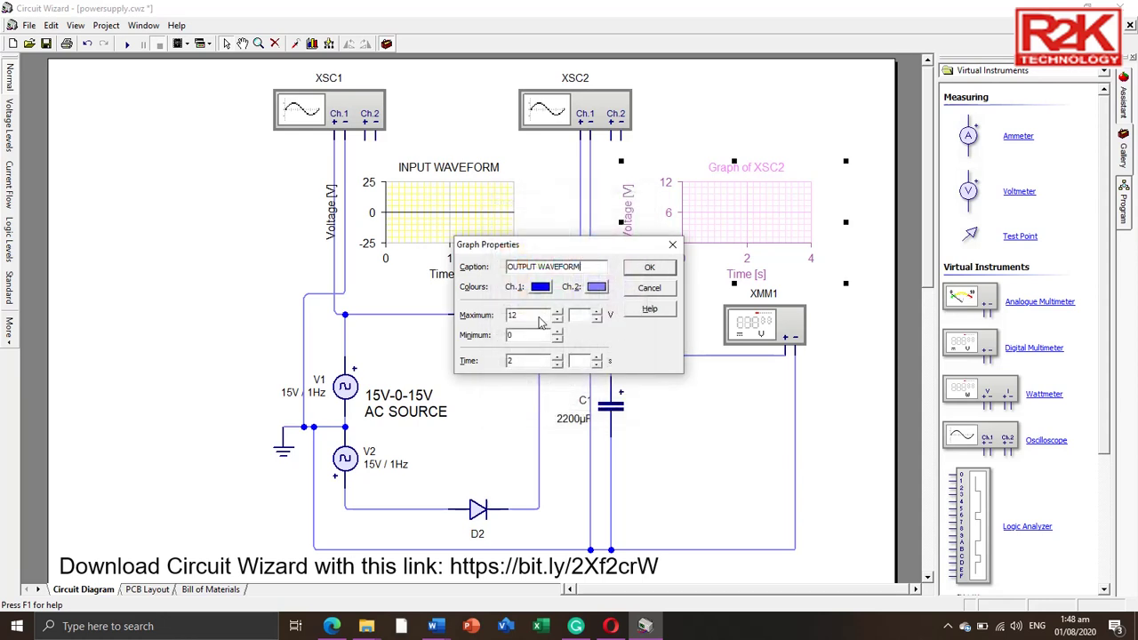
pyautogui.write('25')
pyautogui.press('Tab')
pyautogui.write('-25')
pyautogui.click(649, 270)
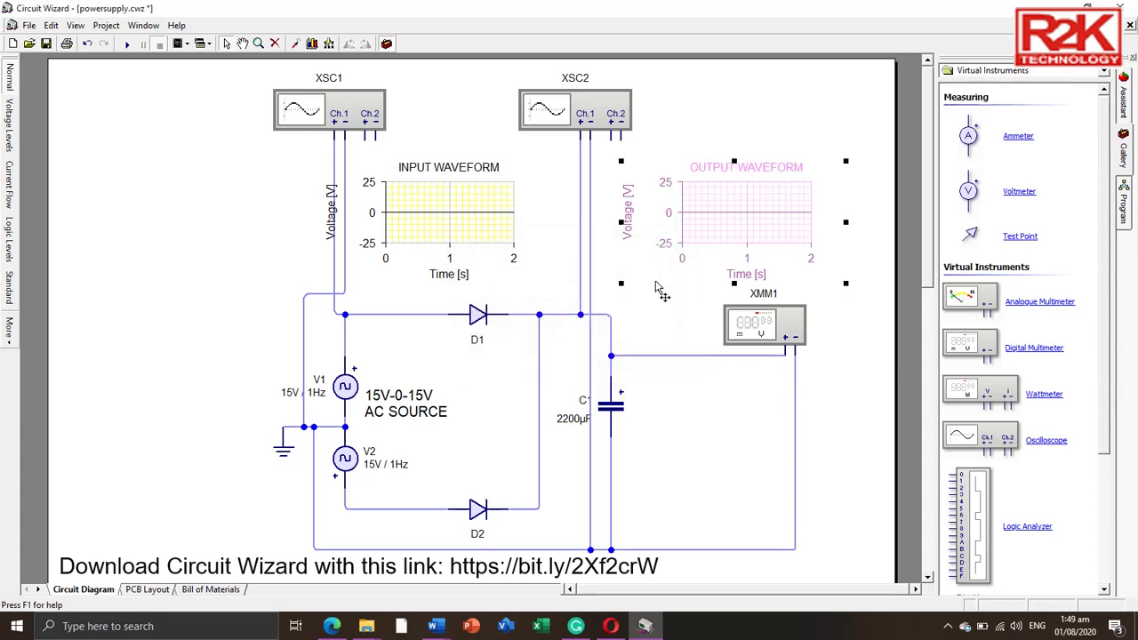
pyautogui.click(859, 384)
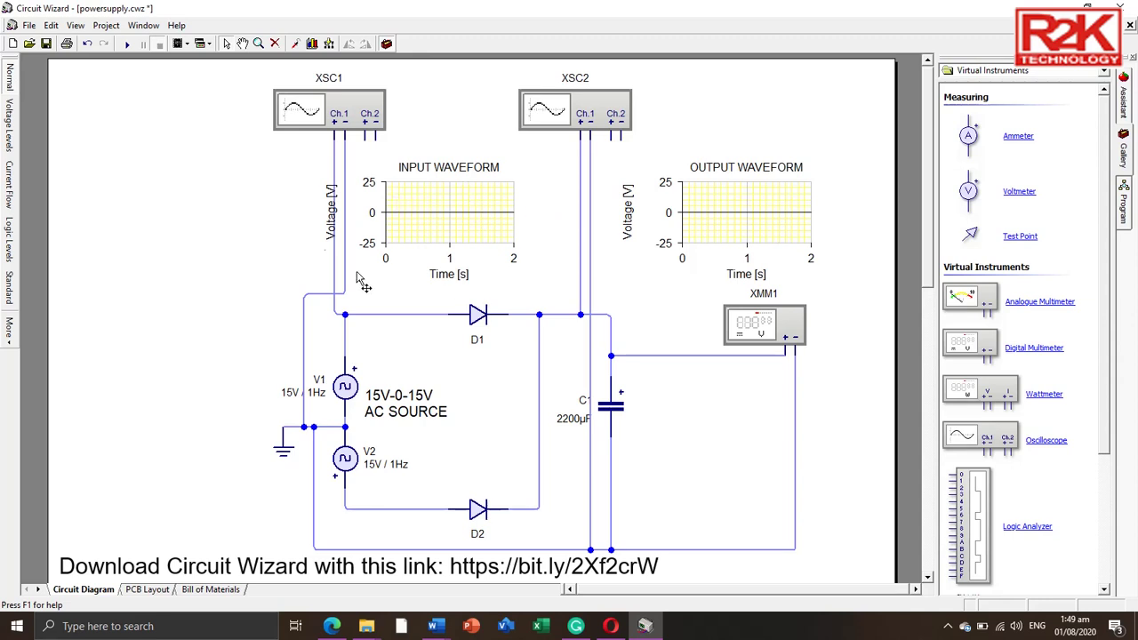
# Step: Run the simulation to examine the input and output waveforms, and stop it
pyautogui.click(127, 44)
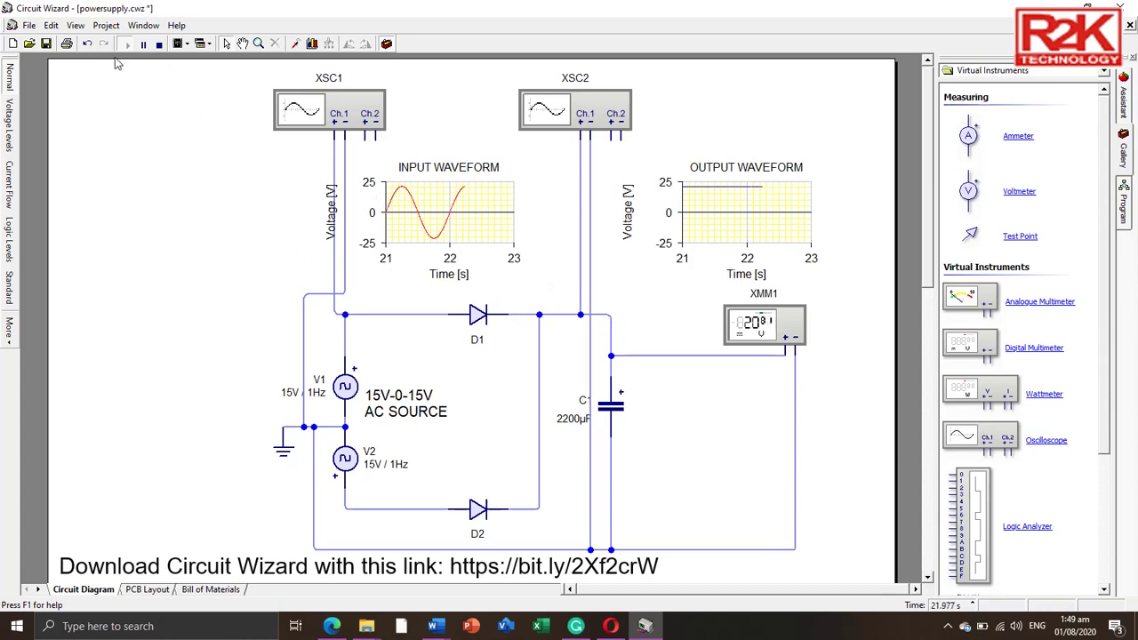
pyautogui.click(159, 44)
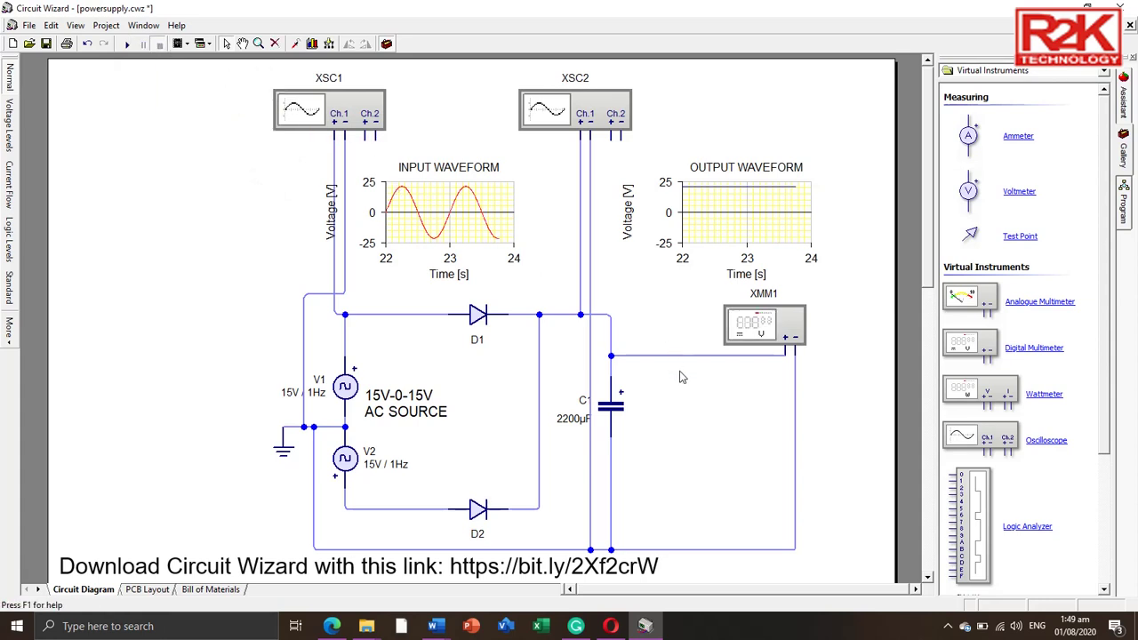
# Step: Connect a 1k resistor as a load in parallel with capacitor C1, and start the simulation
pyautogui.click(1106, 73)
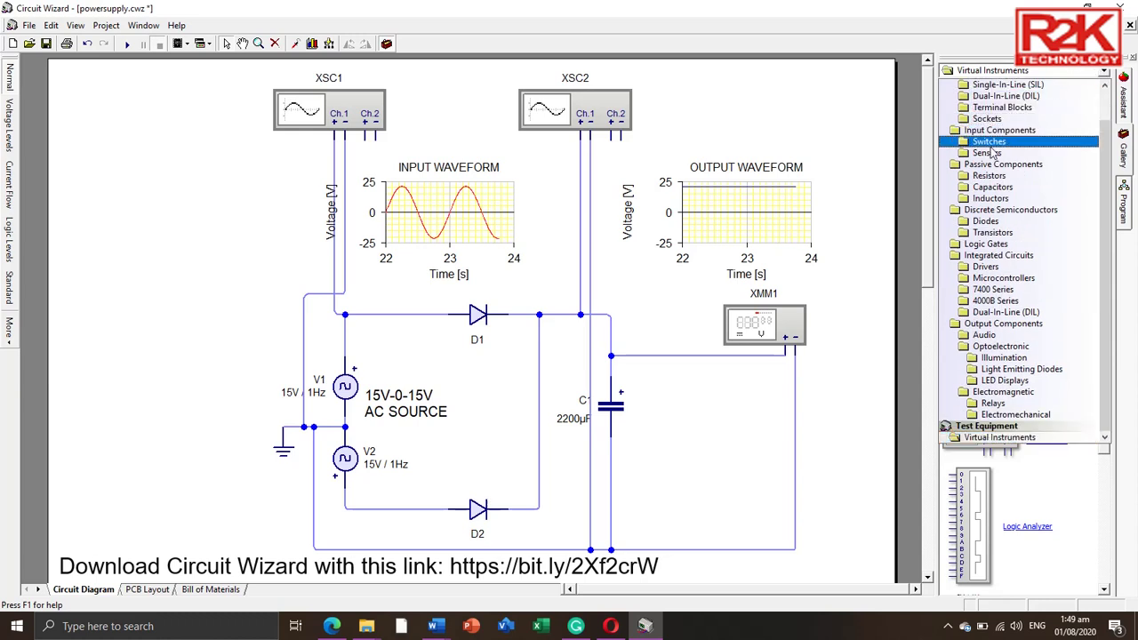
pyautogui.click(996, 175)
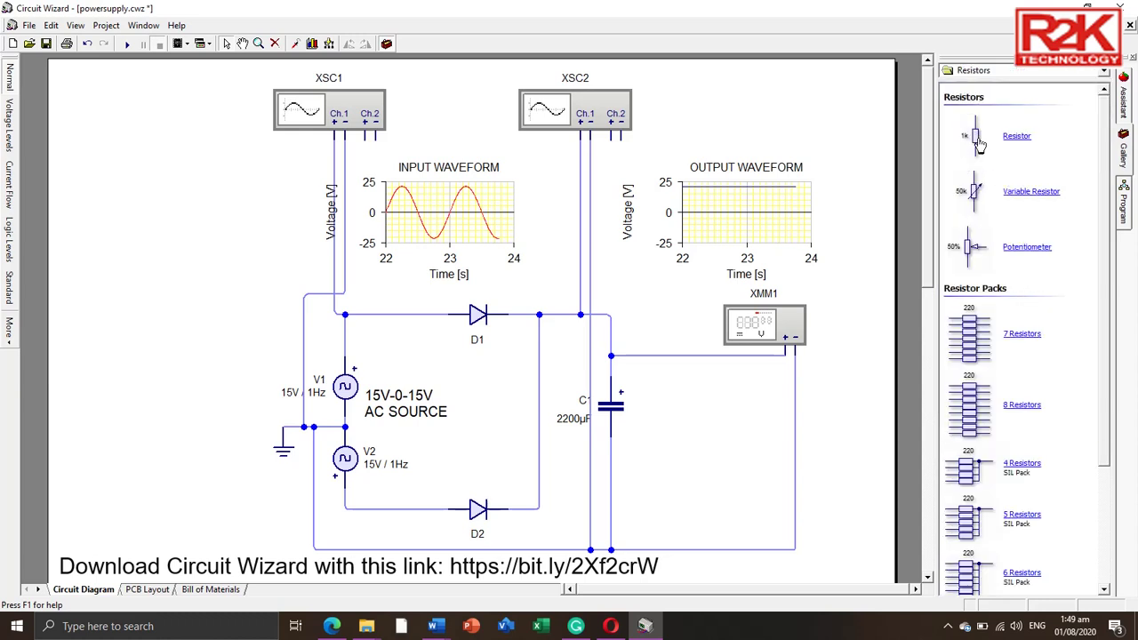
pyautogui.moveTo(975, 139); pyautogui.dragTo(609, 314)
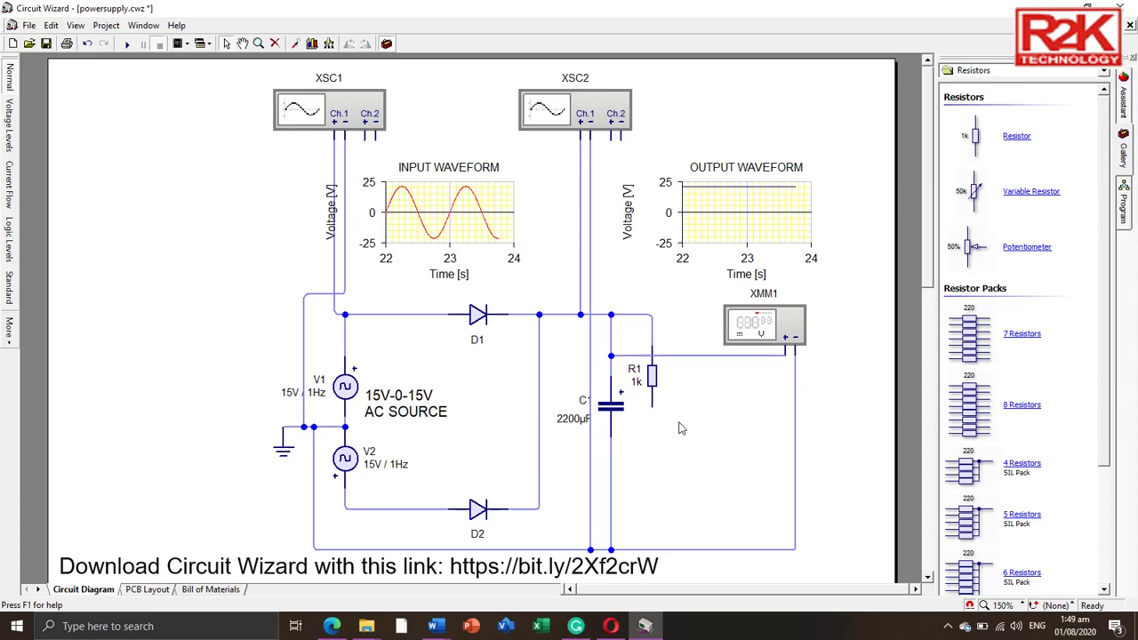
pyautogui.moveTo(653, 409); pyautogui.dragTo(654, 549)
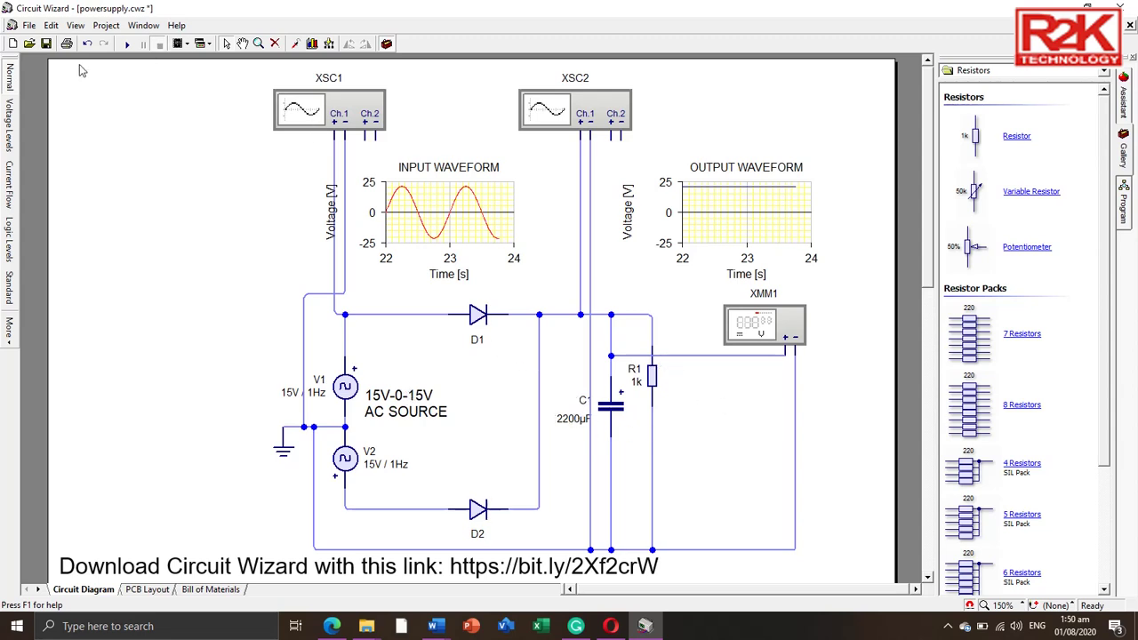
pyautogui.click(127, 44)
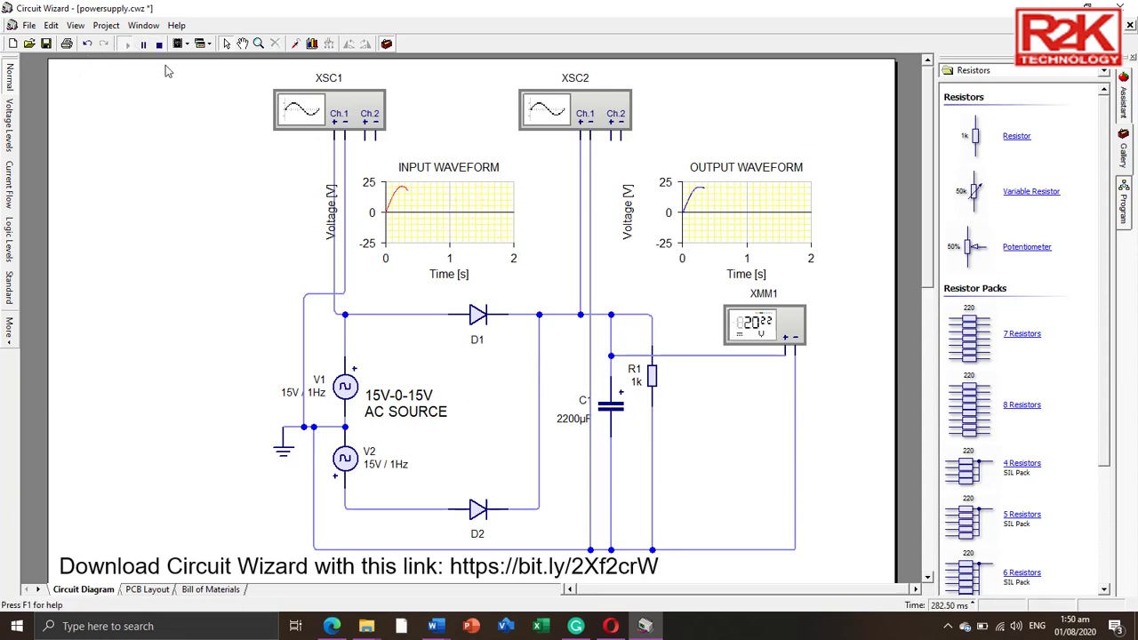